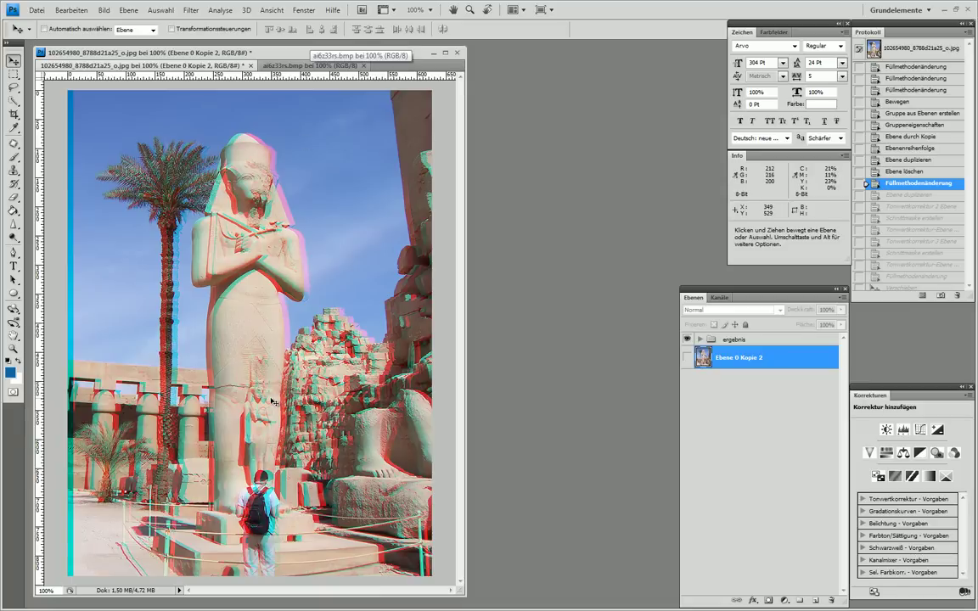
Compare the original photo with the anaglyph, view the 3D glasses picture, then return to the statue.
{"action": "left_click", "coordinate": [688, 357], "text": "alt"}
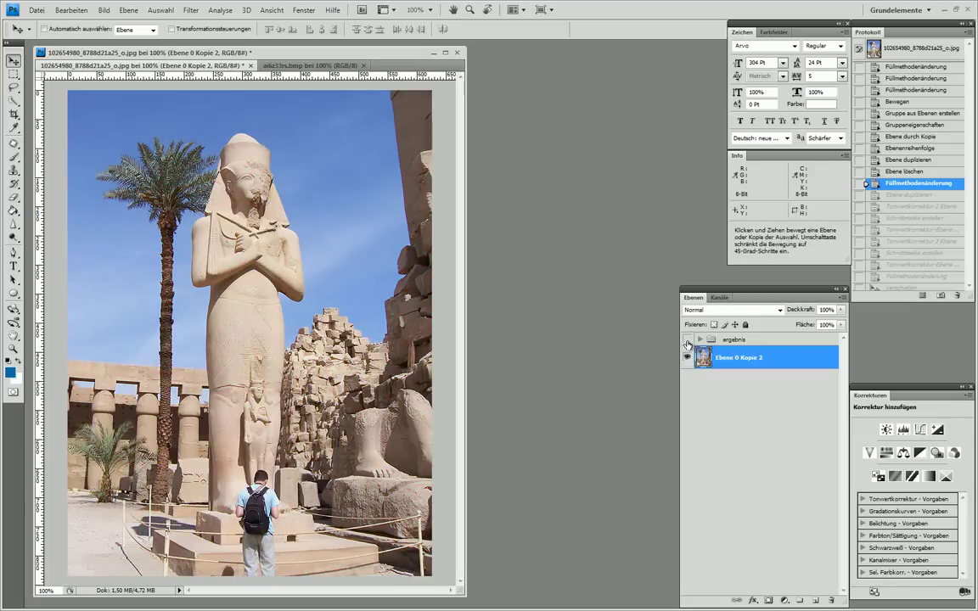
{"action": "left_click", "coordinate": [688, 340], "text": "alt"}
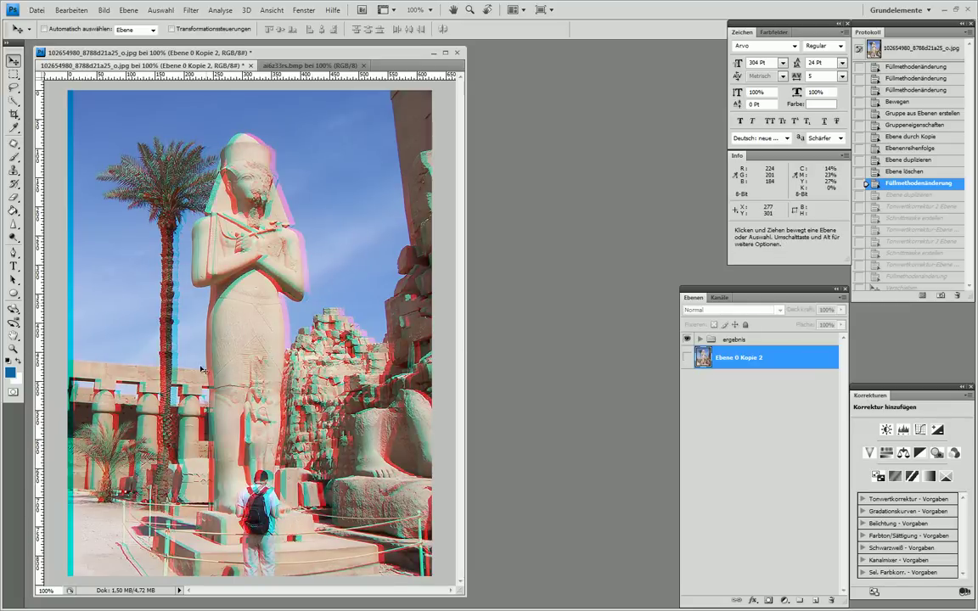
{"action": "left_click", "coordinate": [314, 66]}
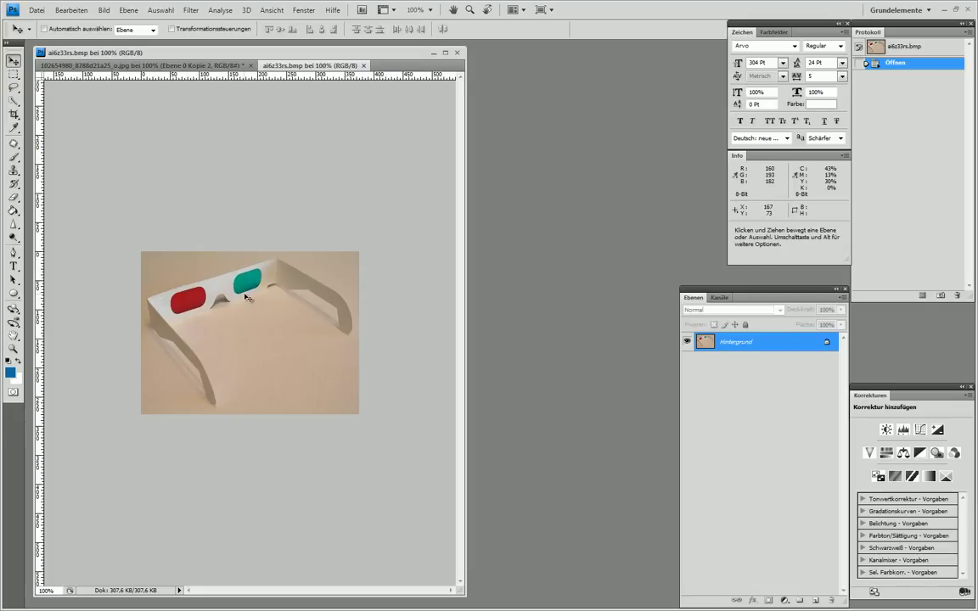
{"action": "left_click", "coordinate": [198, 68]}
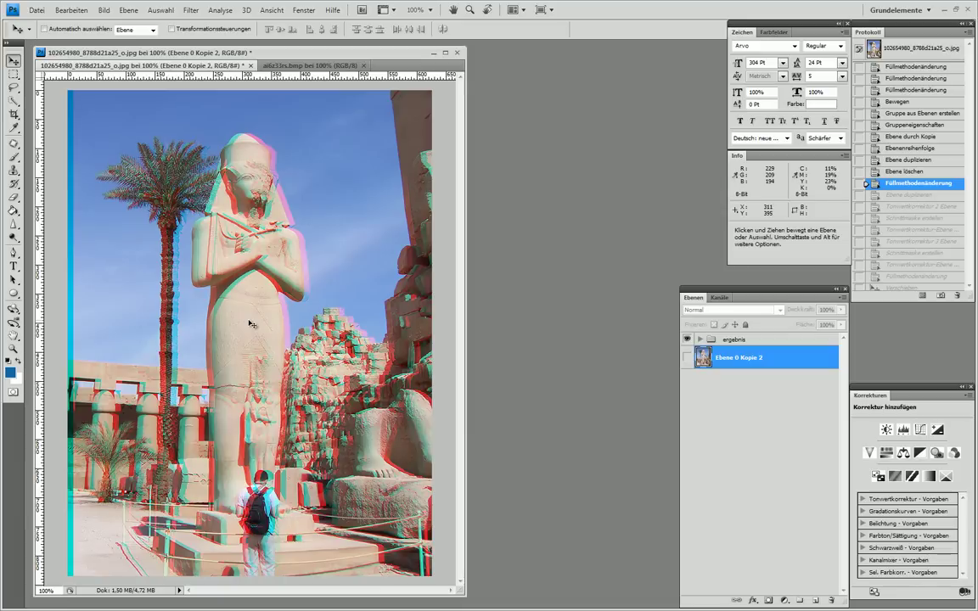
Hide the ergebnis group, show Ebene 0 Kopie 2 and duplicate it as Ebene 0 Kopie 3.
{"action": "left_click", "coordinate": [687, 340]}
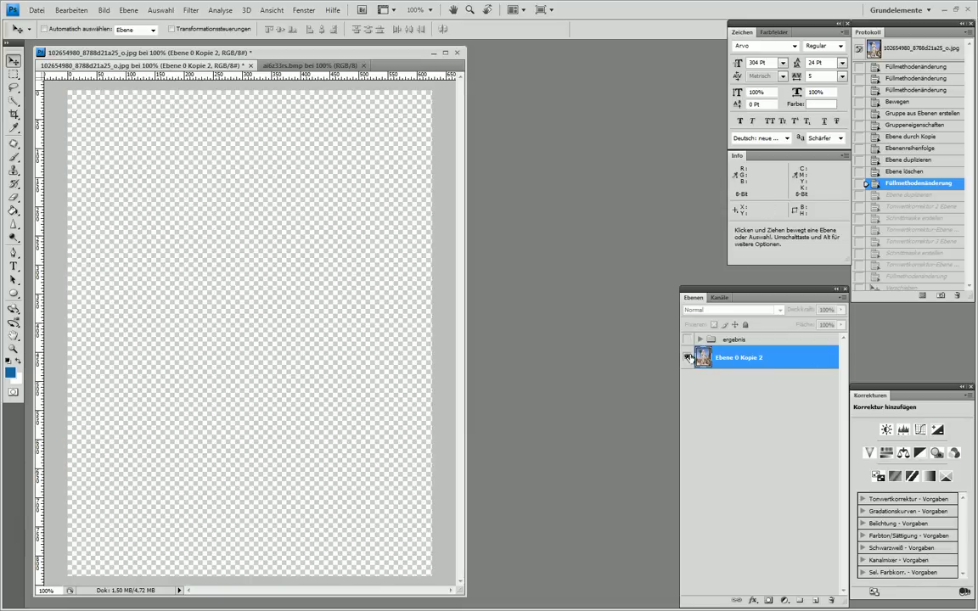
{"action": "left_click", "coordinate": [687, 357]}
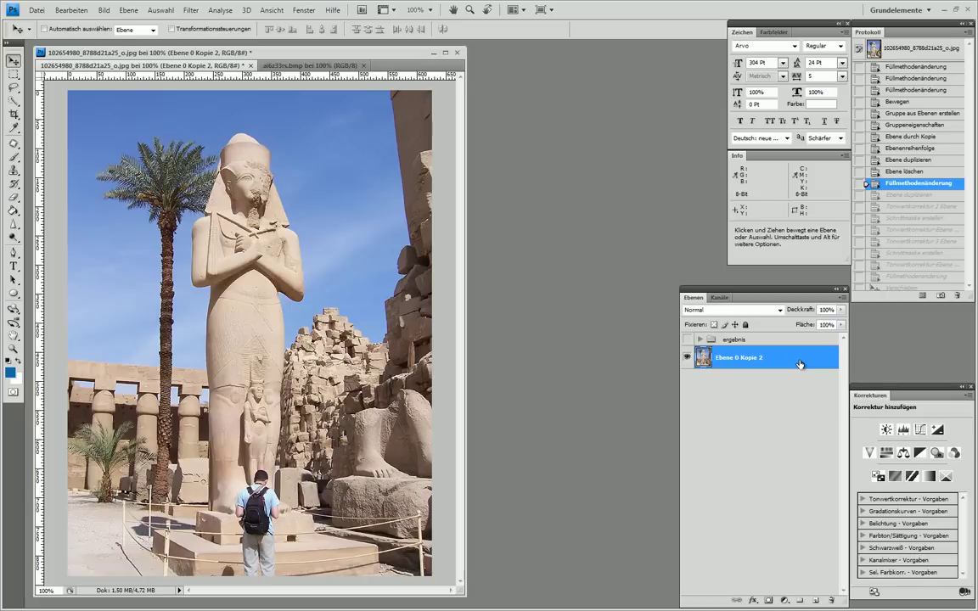
{"action": "left_click_drag", "start_coordinate": [799, 364], "coordinate": [815, 600]}
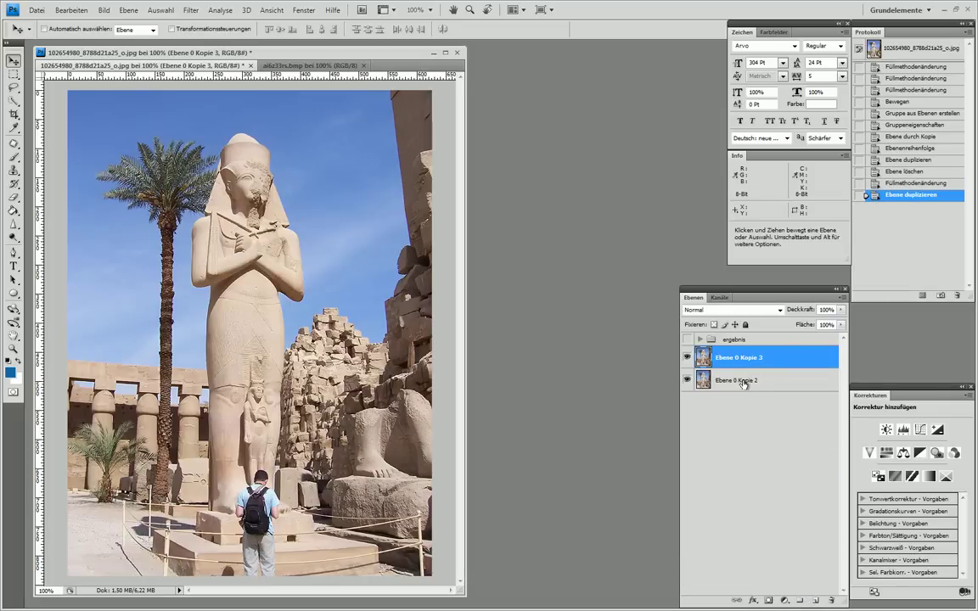
{"action": "left_click", "coordinate": [699, 339]}
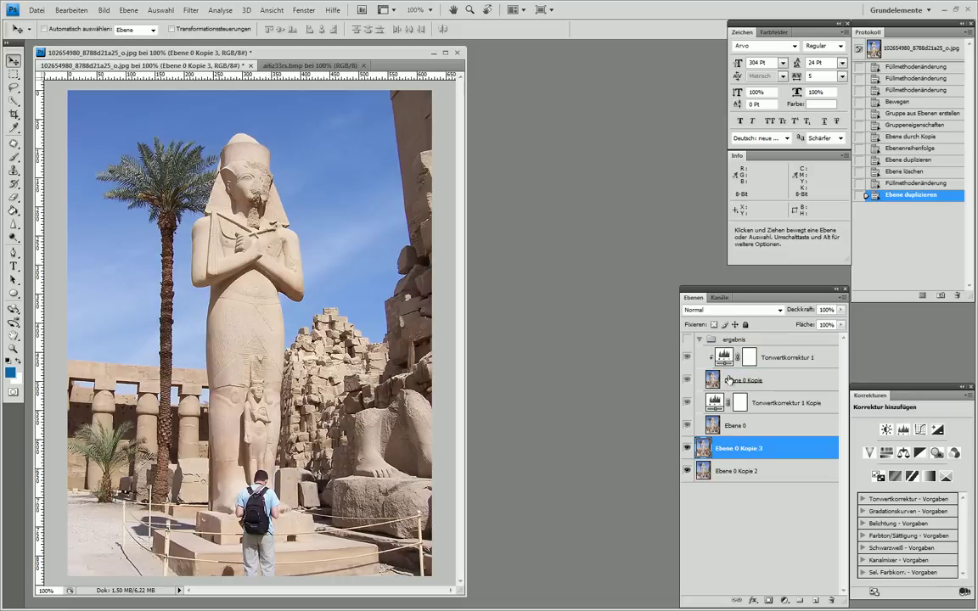
{"action": "left_click", "coordinate": [700, 341]}
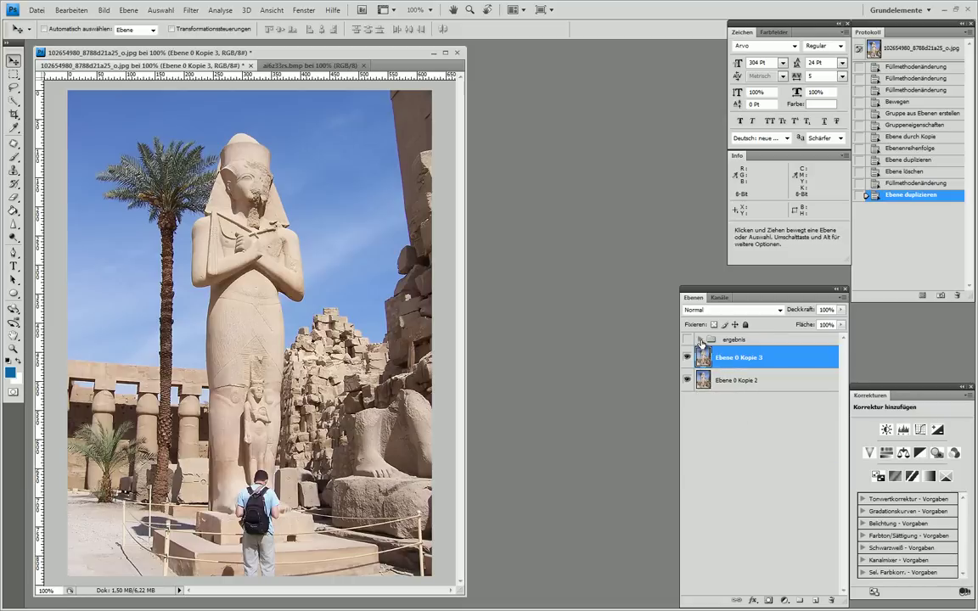
Add a Levels adjustment layer clipped to Ebene 0 Kopie 3.
{"action": "left_click", "coordinate": [785, 600]}
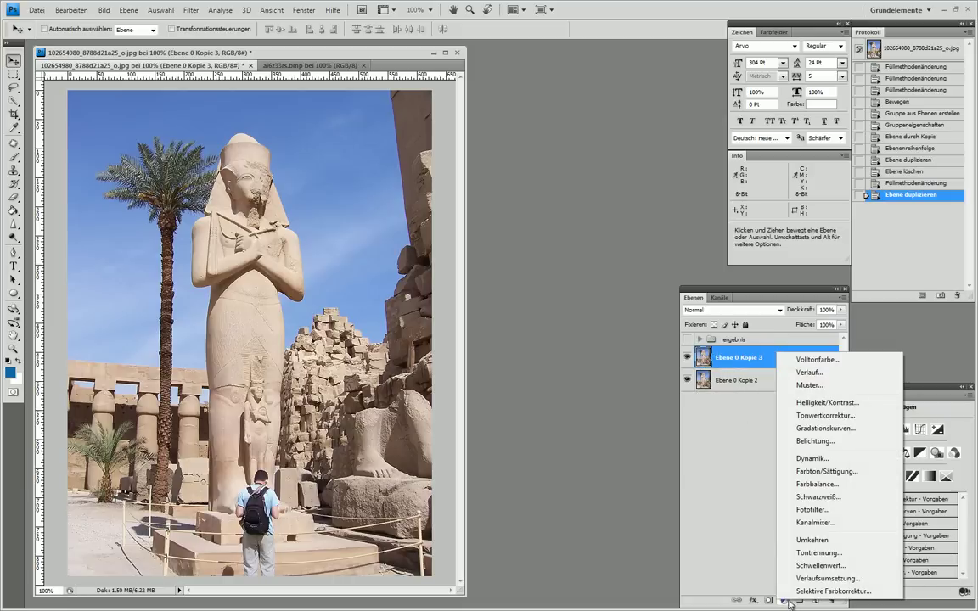
{"action": "left_click", "coordinate": [819, 415]}
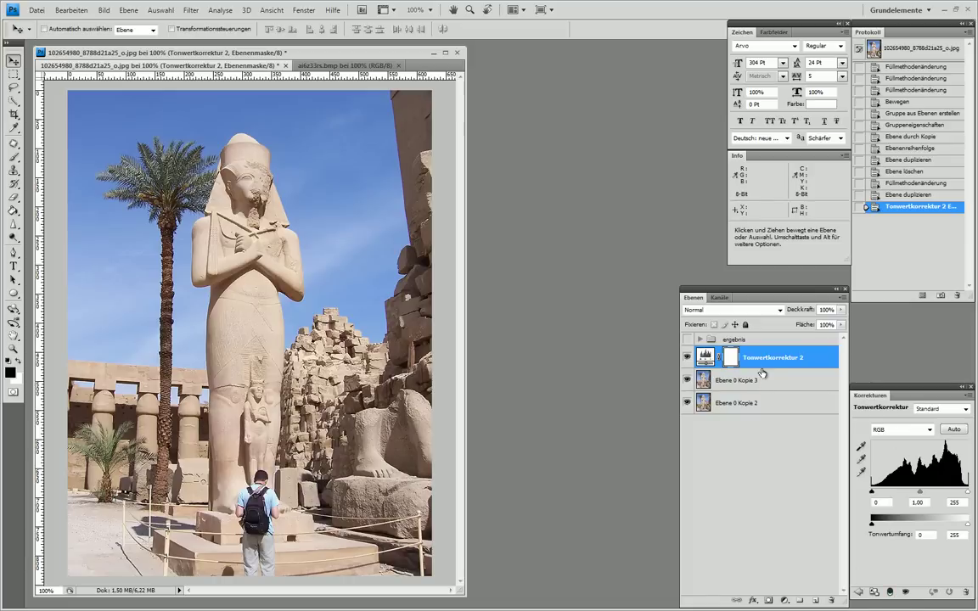
{"action": "key", "text": "alt"}
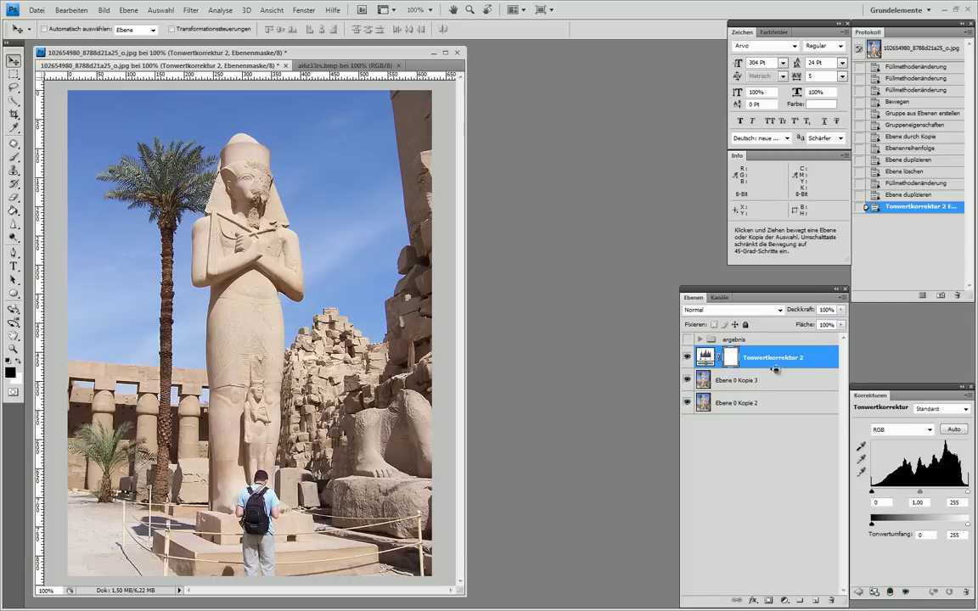
{"action": "left_click", "coordinate": [776, 370]}
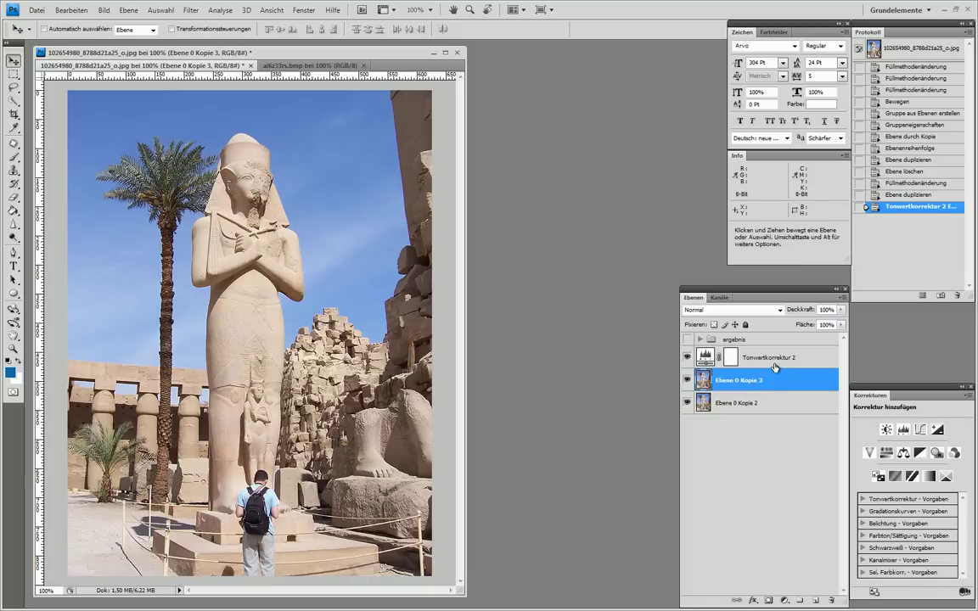
{"action": "left_click", "coordinate": [775, 365]}
{"action": "left_click", "coordinate": [786, 370], "text": "alt"}
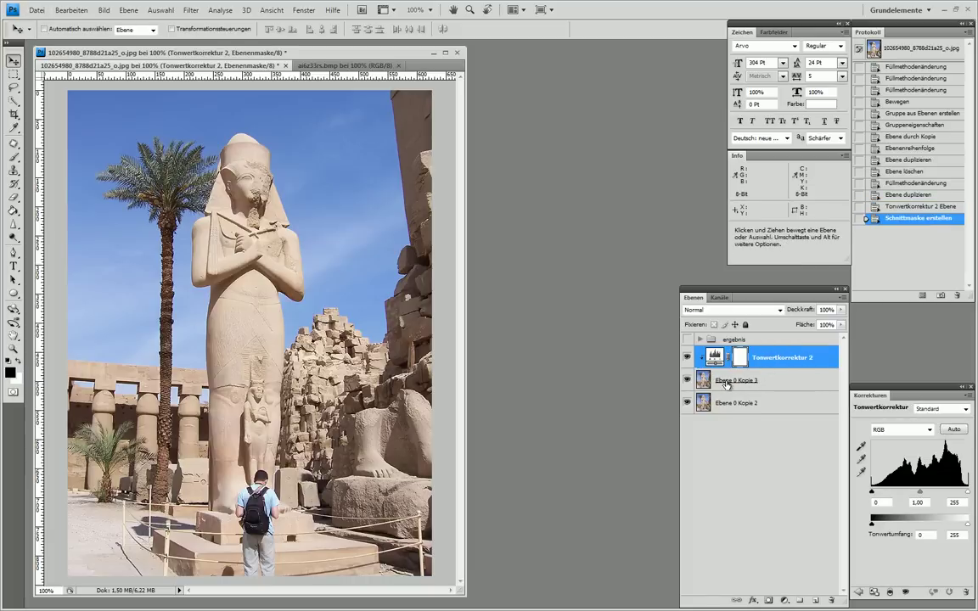
Set the Levels green and blue output maximums to 0, then view the 3D glasses picture.
{"action": "left_click", "coordinate": [900, 429]}
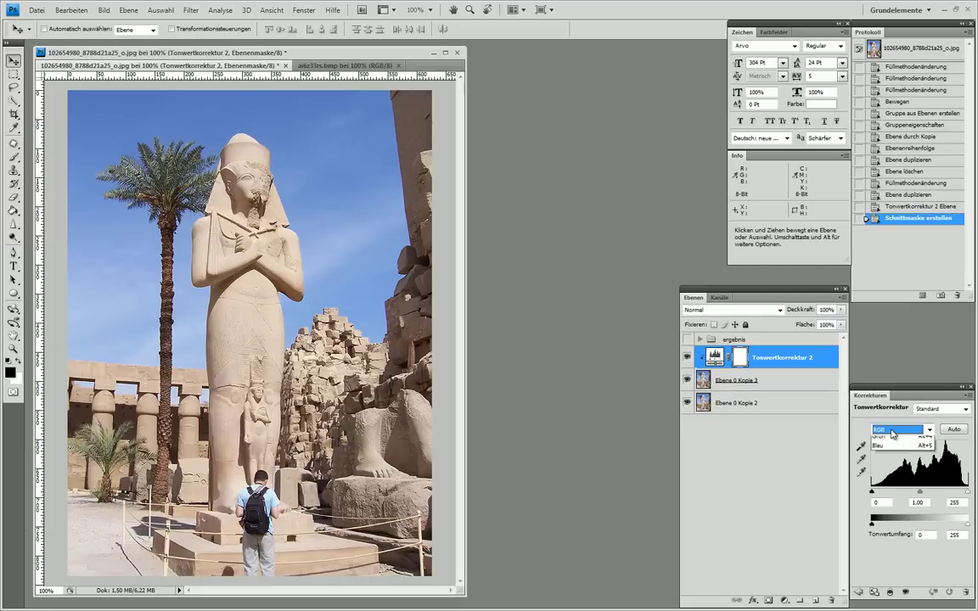
{"action": "left_click", "coordinate": [884, 463]}
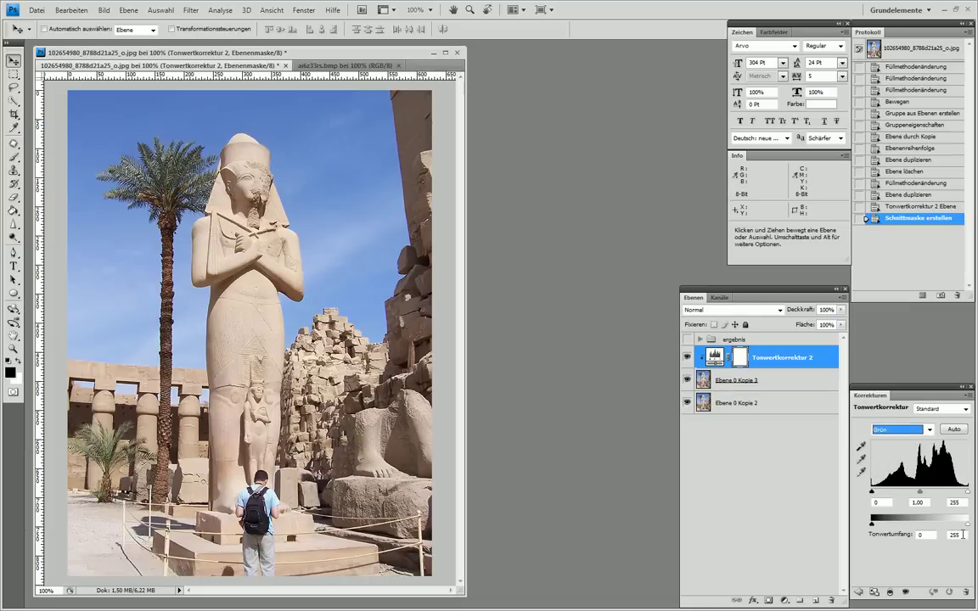
{"action": "type", "text": "0"}
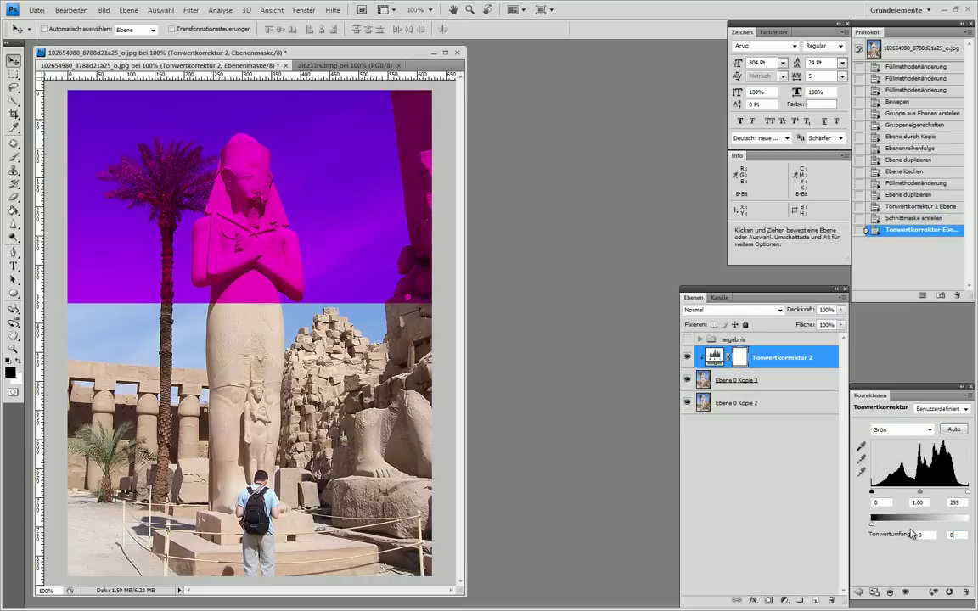
{"action": "left_click", "coordinate": [890, 438]}
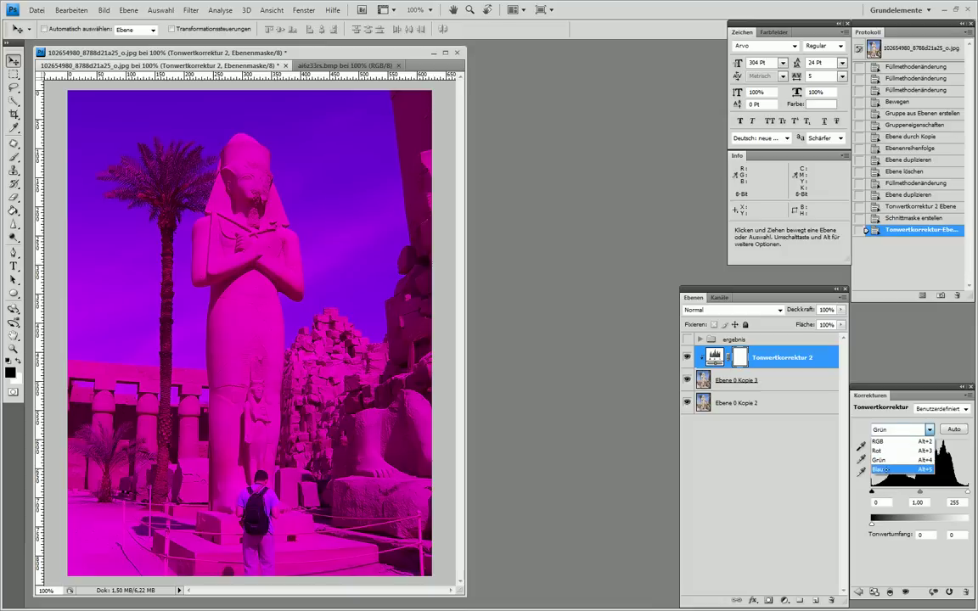
{"action": "left_click", "coordinate": [888, 442]}
{"action": "left_click", "coordinate": [955, 536]}
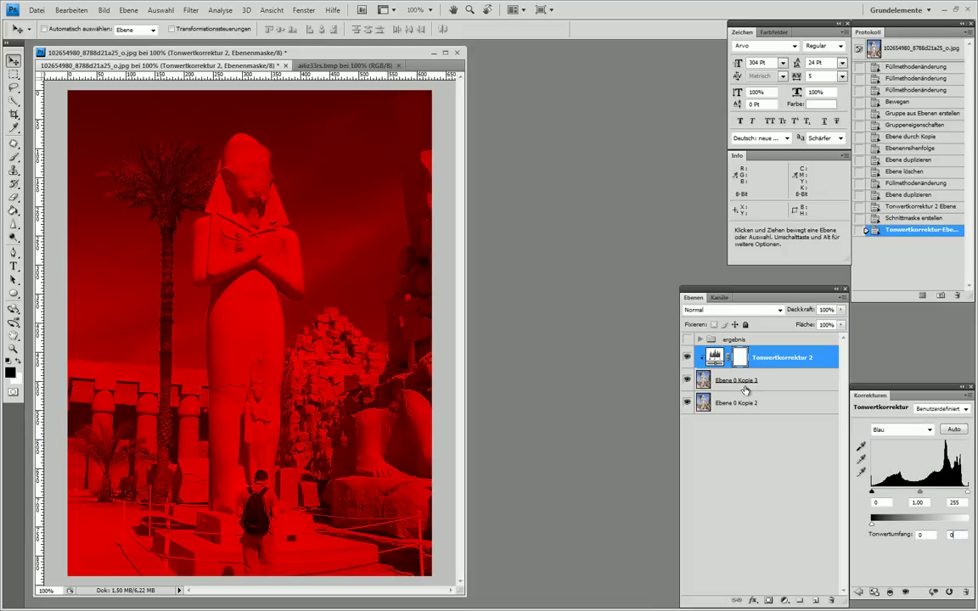
{"action": "left_click", "coordinate": [343, 66]}
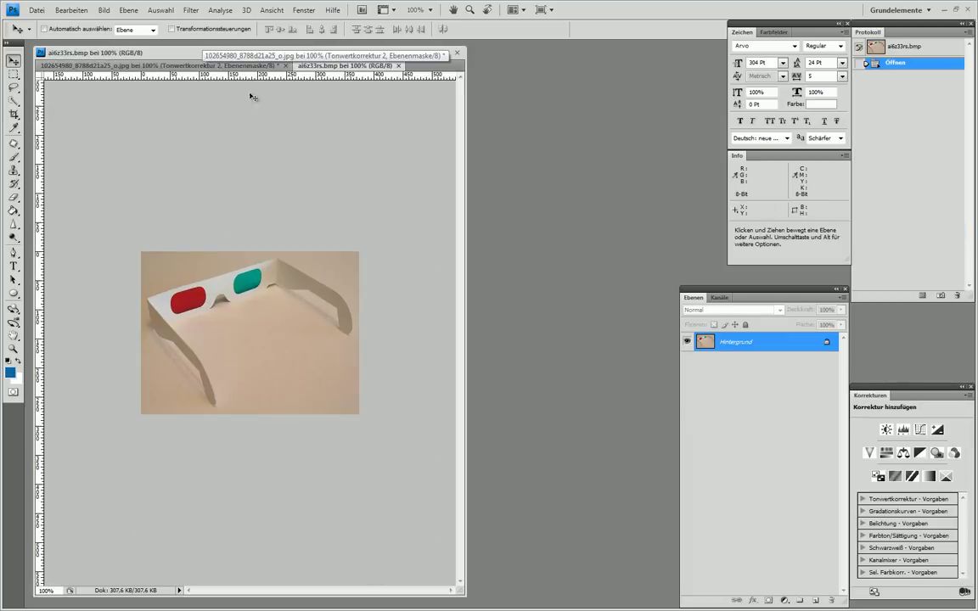
Back in the statue document, add Levels layer Tonwertkorrektur 3 clipped to Ebene 0 Kopie 2.
{"action": "left_click", "coordinate": [204, 66]}
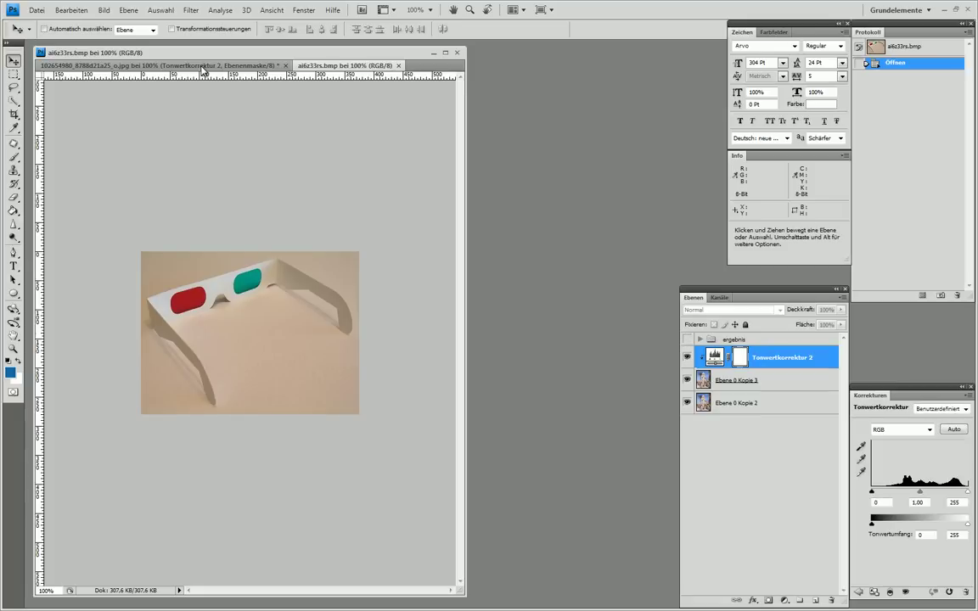
{"action": "left_click", "coordinate": [773, 407]}
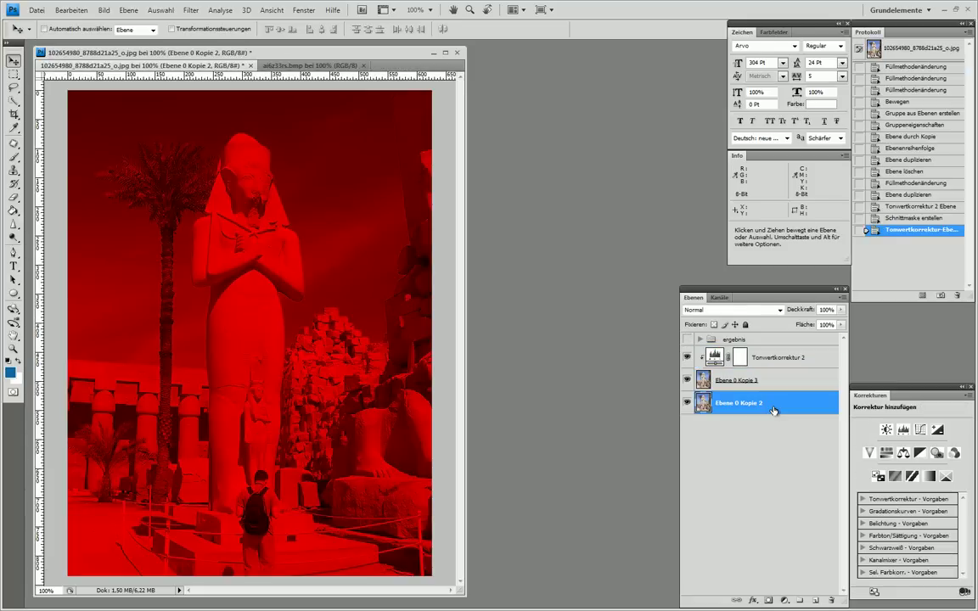
{"action": "left_click", "coordinate": [785, 602]}
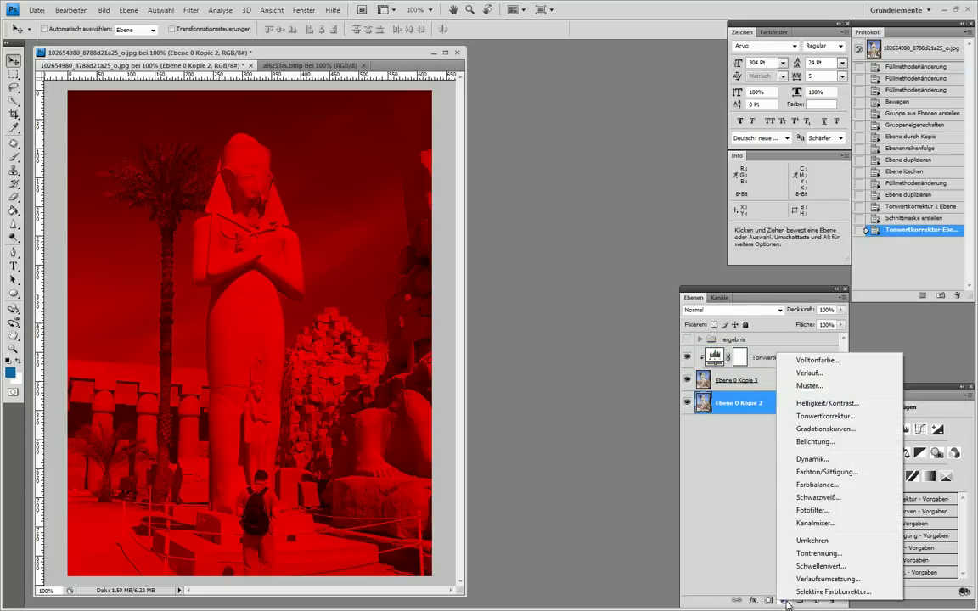
{"action": "left_click", "coordinate": [825, 416]}
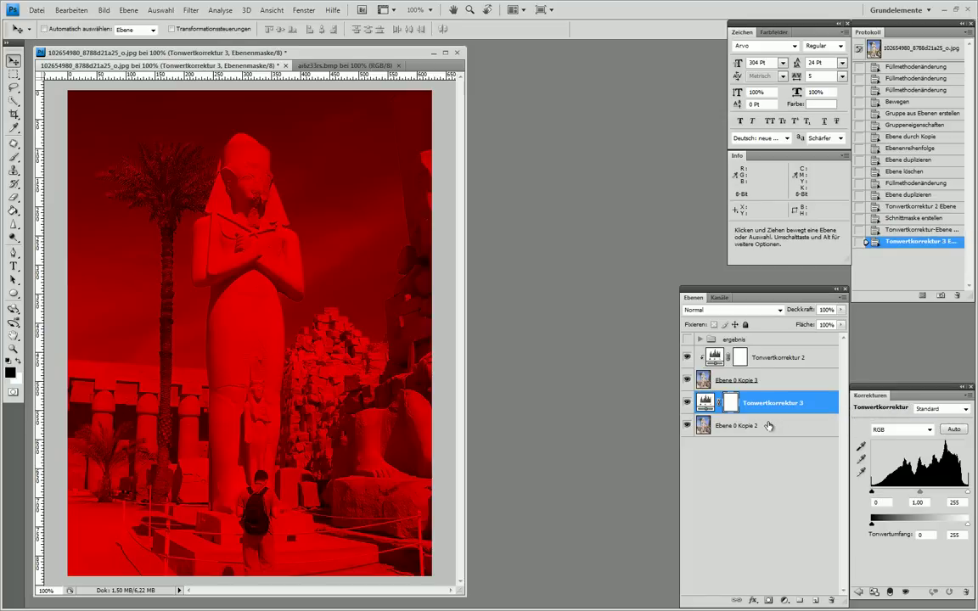
{"action": "left_click_drag", "start_coordinate": [769, 427], "coordinate": [791, 415]}
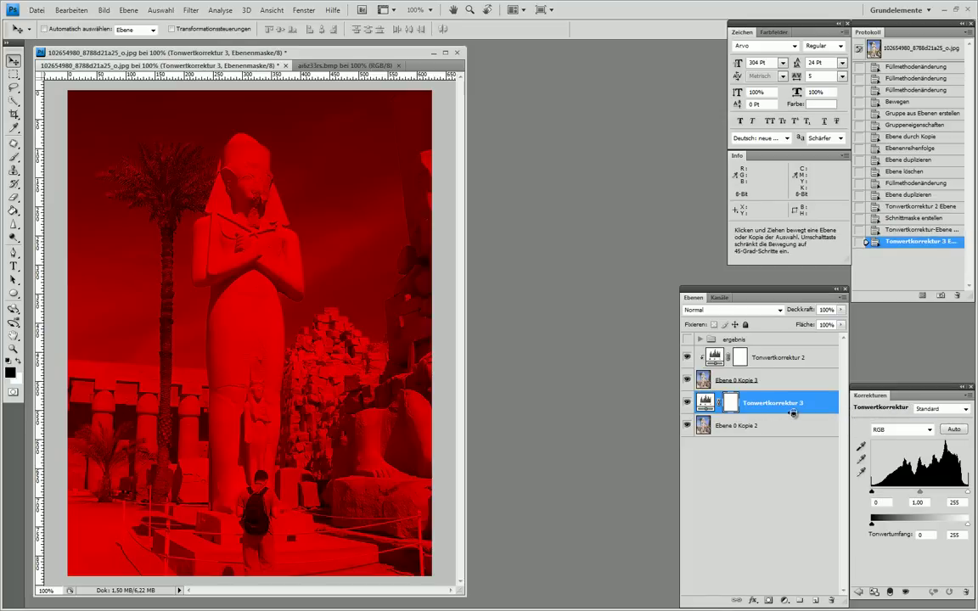
{"action": "left_click", "coordinate": [793, 413], "text": "alt"}
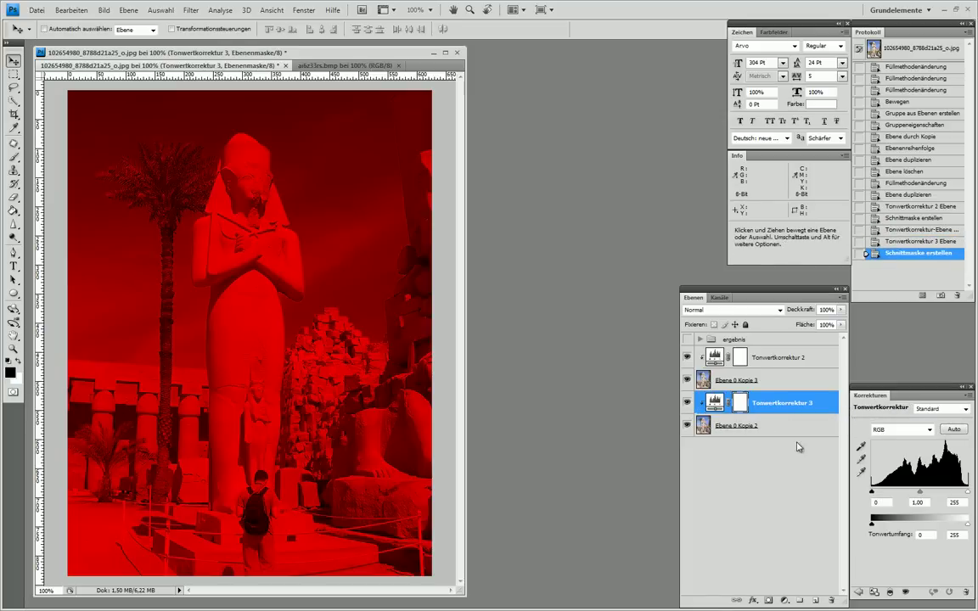
Set the Rot channel output maximum of Tonwertkorrektur 3 to 0.
{"action": "left_click", "coordinate": [900, 430]}
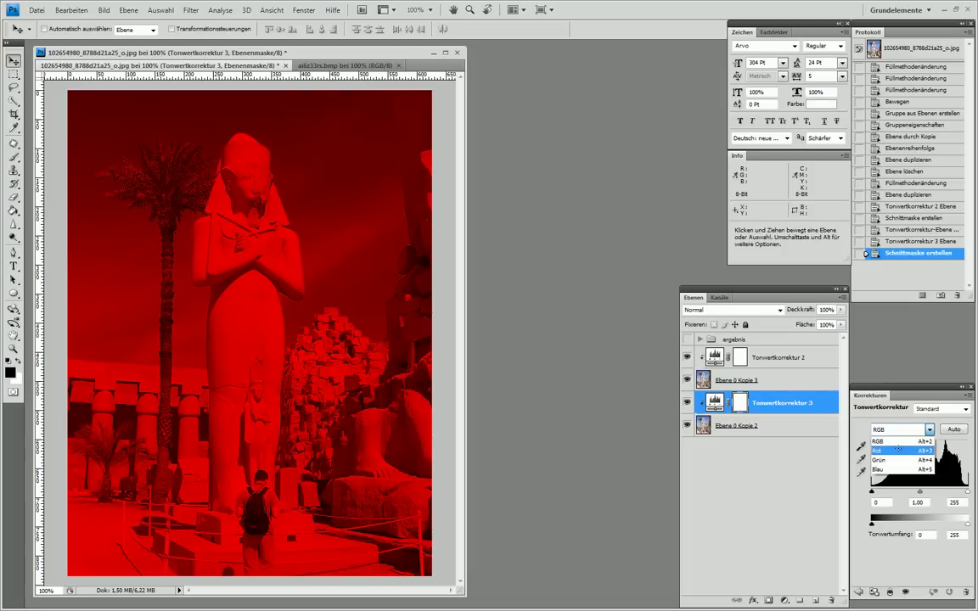
{"action": "left_click", "coordinate": [899, 449]}
{"action": "left_click", "coordinate": [953, 533]}
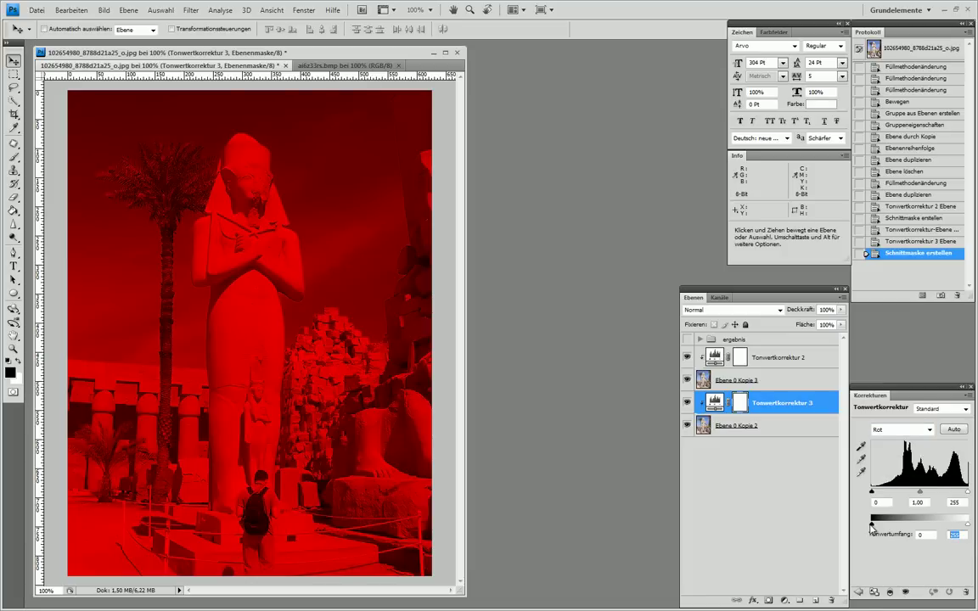
{"action": "type", "text": "0"}
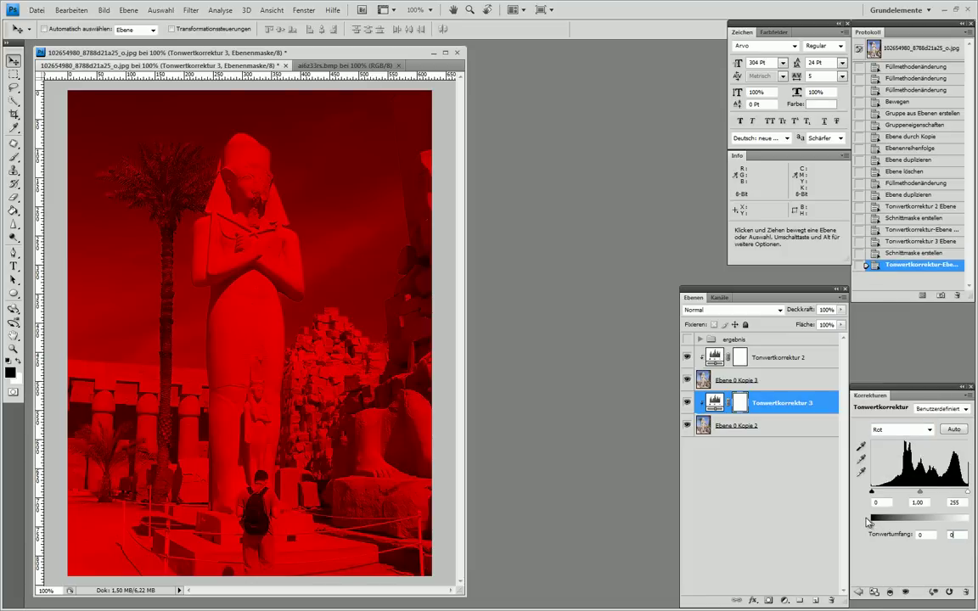
{"action": "left_click", "coordinate": [690, 449]}
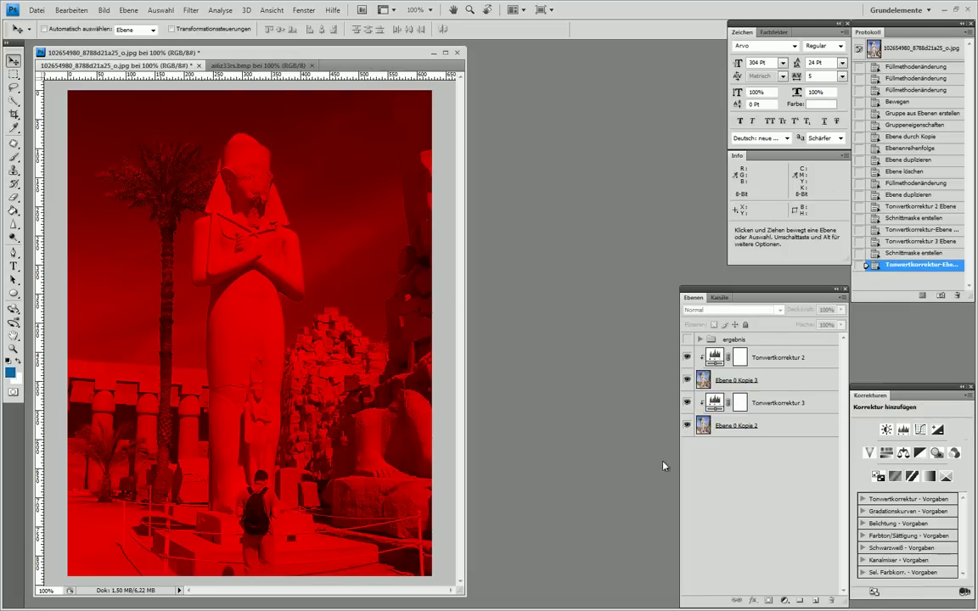
Set Ebene 0 Kopie 3 to Negativ multiplizieren blending and select it together with Tonwertkorrektur 2.
{"action": "left_click_drag", "start_coordinate": [687, 357], "coordinate": [686, 383]}
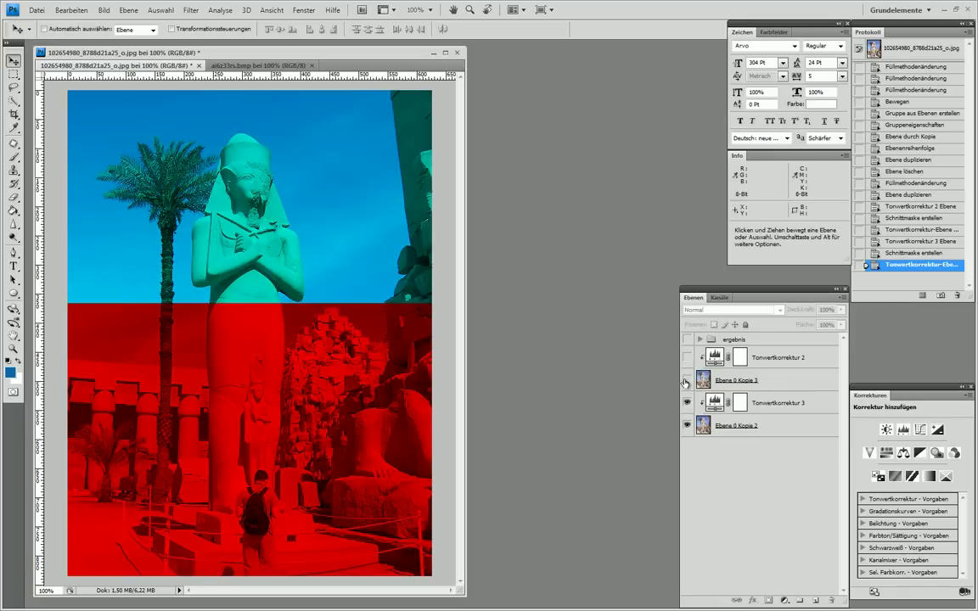
{"action": "left_click", "coordinate": [687, 381]}
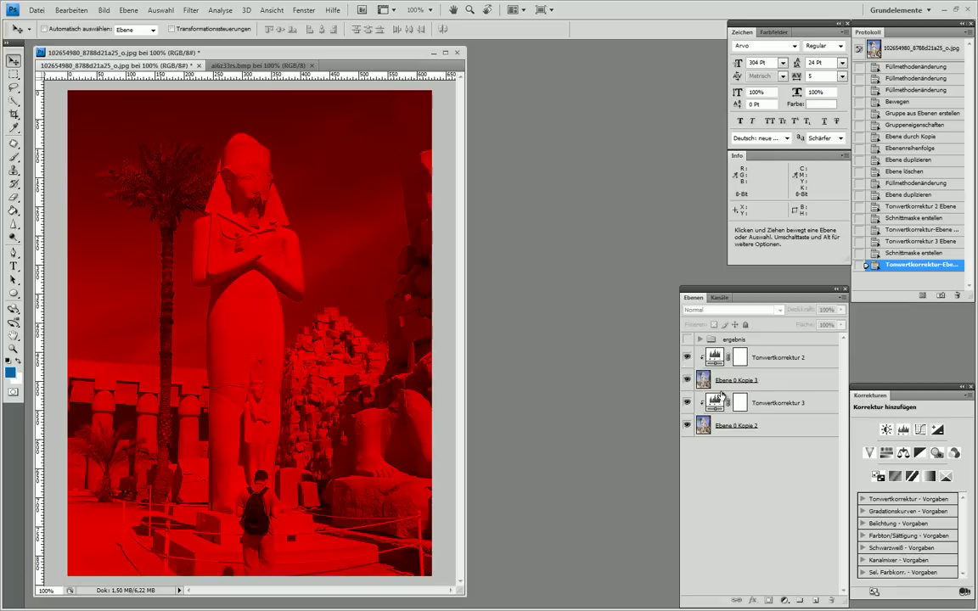
{"action": "left_click", "coordinate": [781, 384]}
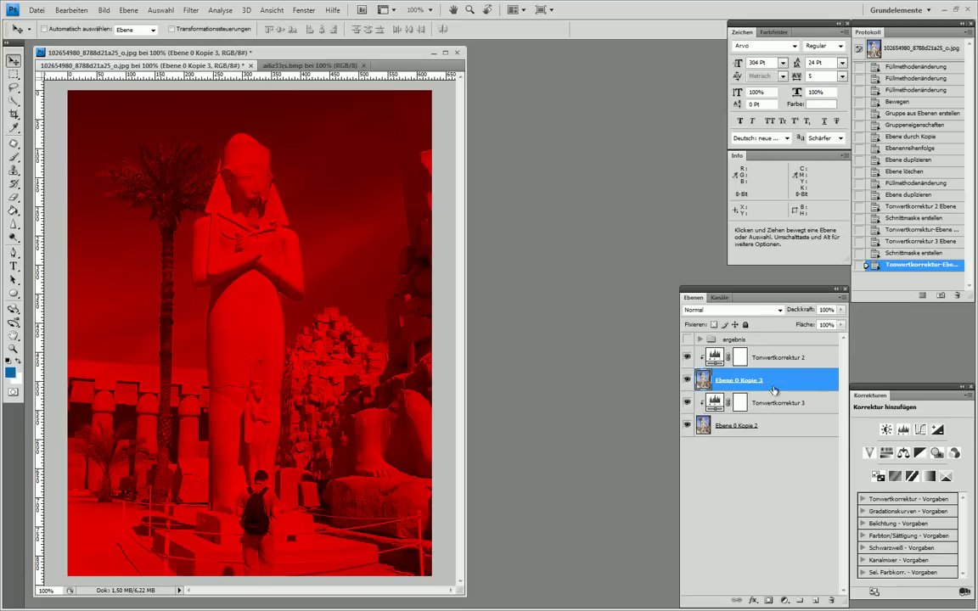
{"action": "left_click", "coordinate": [707, 311]}
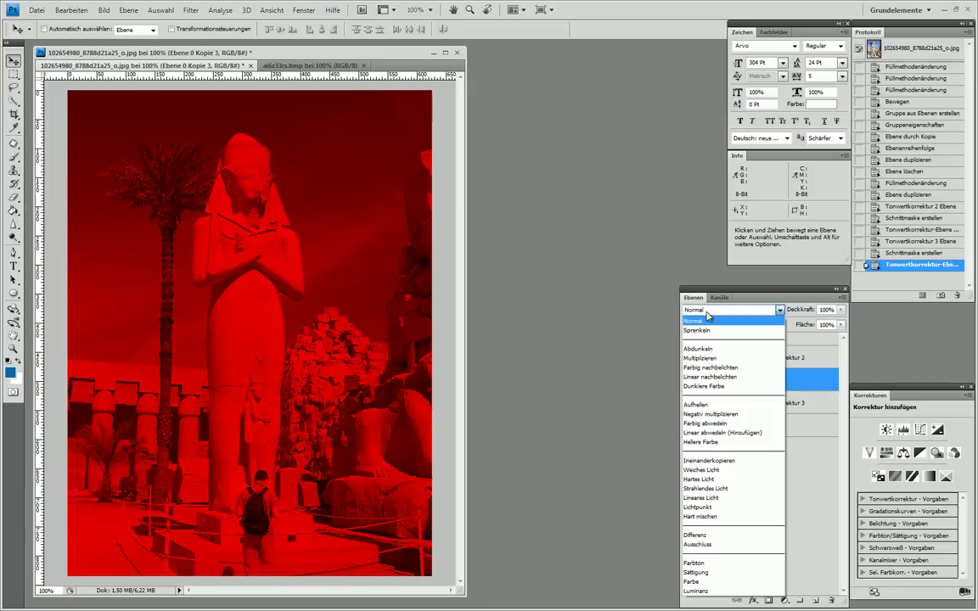
{"action": "left_click", "coordinate": [722, 415]}
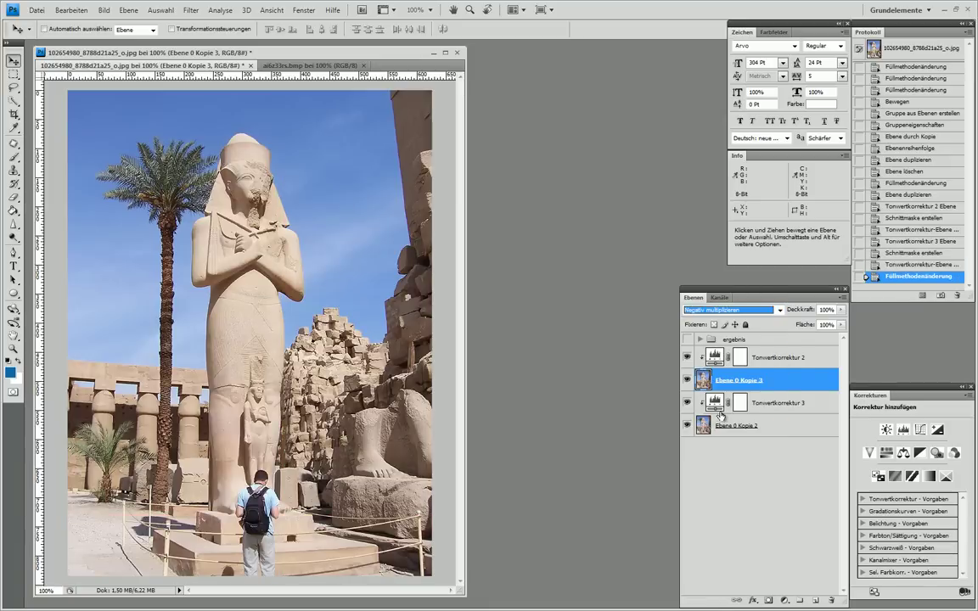
{"action": "left_click", "coordinate": [802, 358], "text": "shift"}
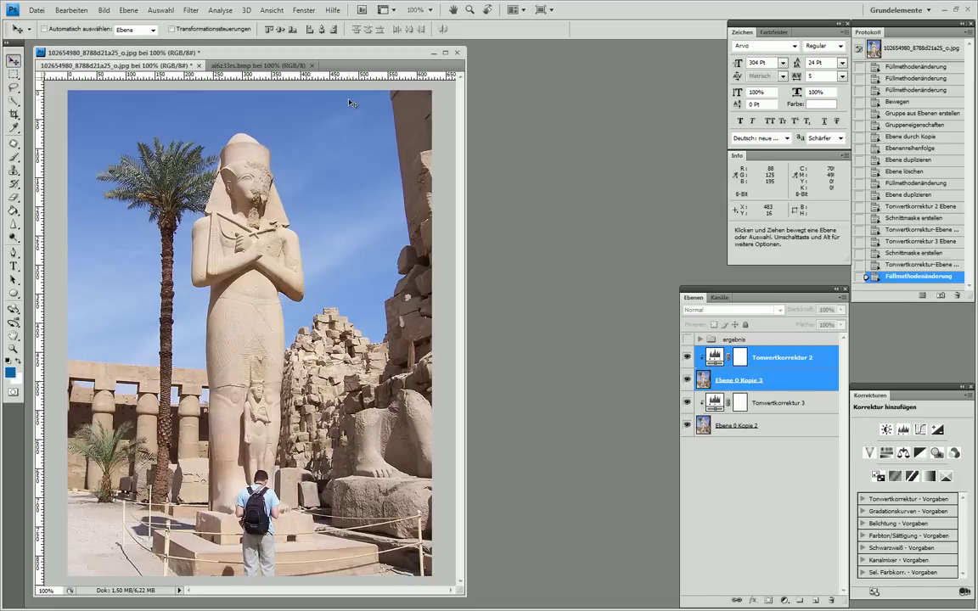
Nudge the red copy and its Levels layer right six times to create the anaglyph offset.
{"action": "key", "text": "Right"}
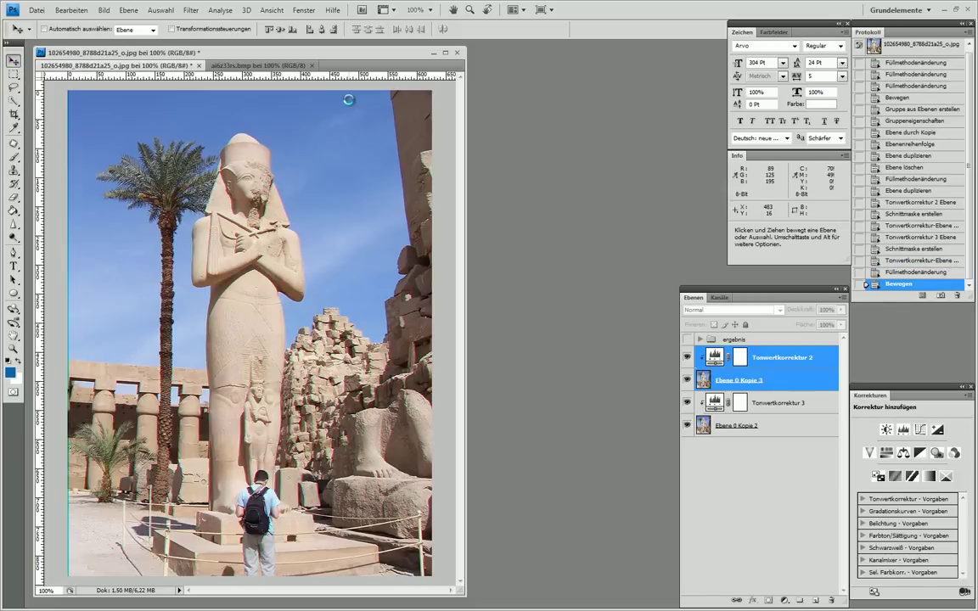
{"action": "key", "text": "Right"}
{"action": "key", "text": "Right"}
{"action": "key", "text": "Right"}
{"action": "key", "text": "Right"}
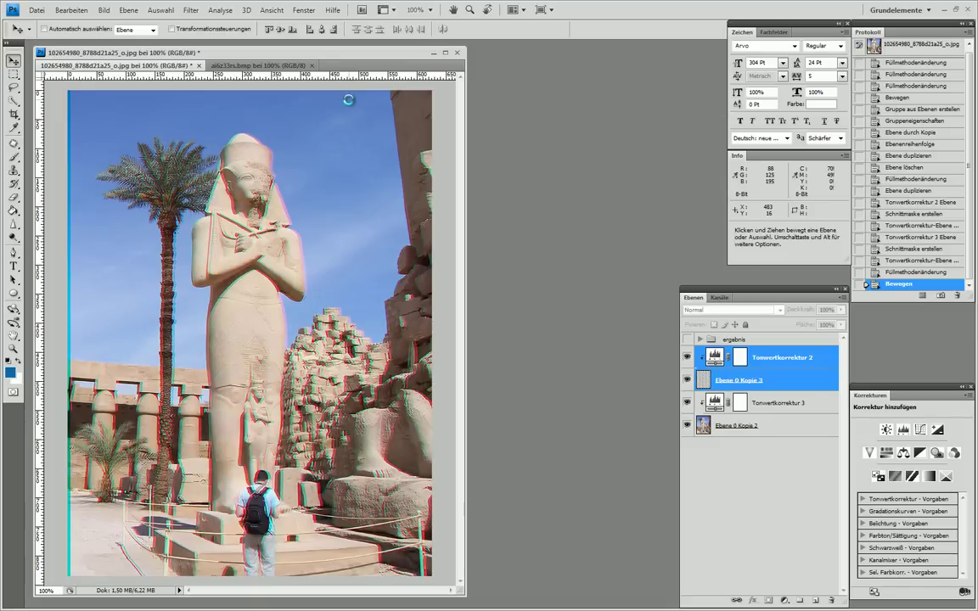
{"action": "key", "text": "Right"}
{"action": "key", "text": "Right"}
{"action": "key", "text": "Right"}
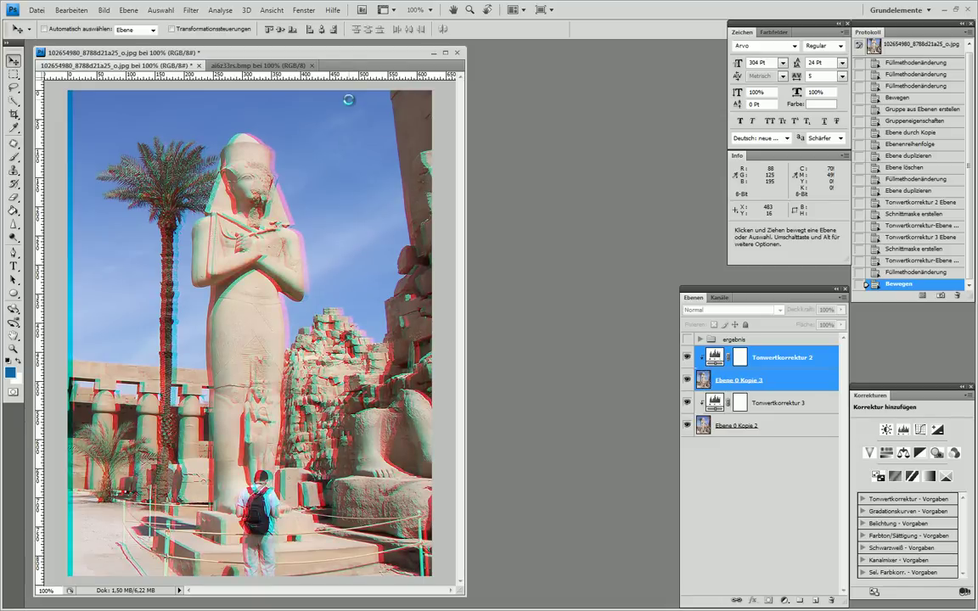
{"action": "key", "text": "Right"}
{"action": "key", "text": "Right"}
{"action": "key", "text": "Right"}
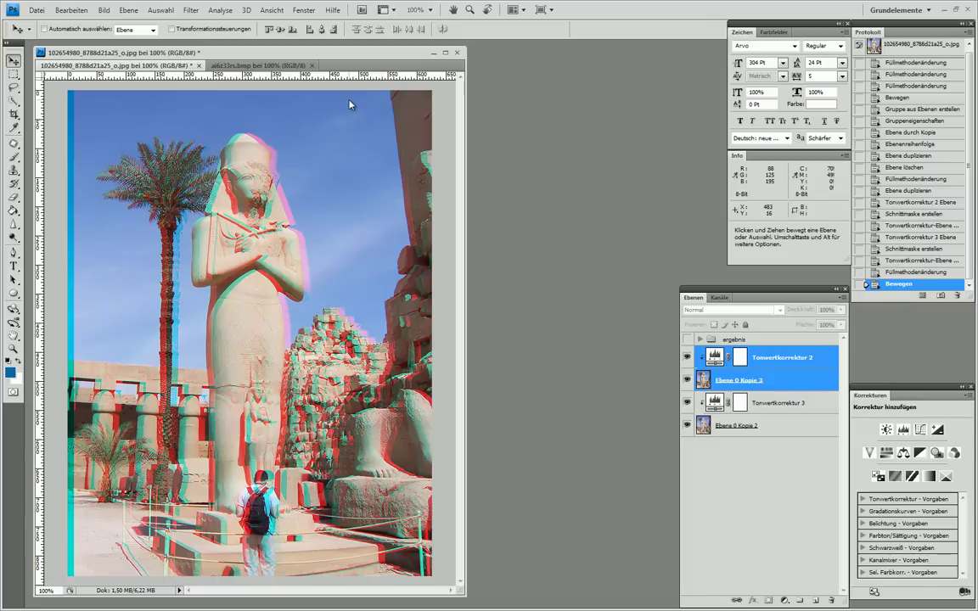
{"action": "key", "text": "Right"}
{"action": "key", "text": "Right"}
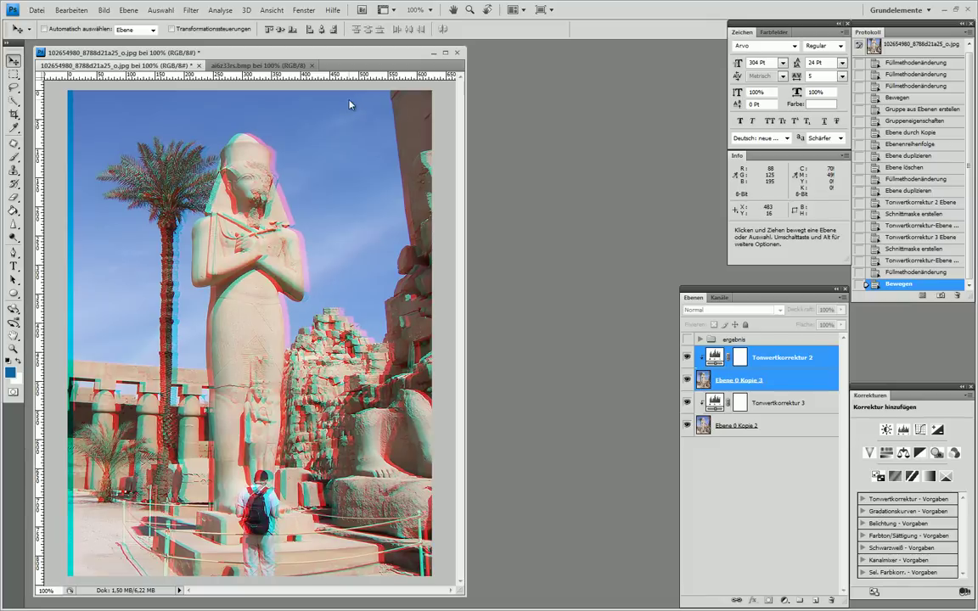
{"action": "key", "text": "Right"}
Crop the image with the Crop tool to trim off the left-edge cyan strip.
{"action": "left_click", "coordinate": [13, 114]}
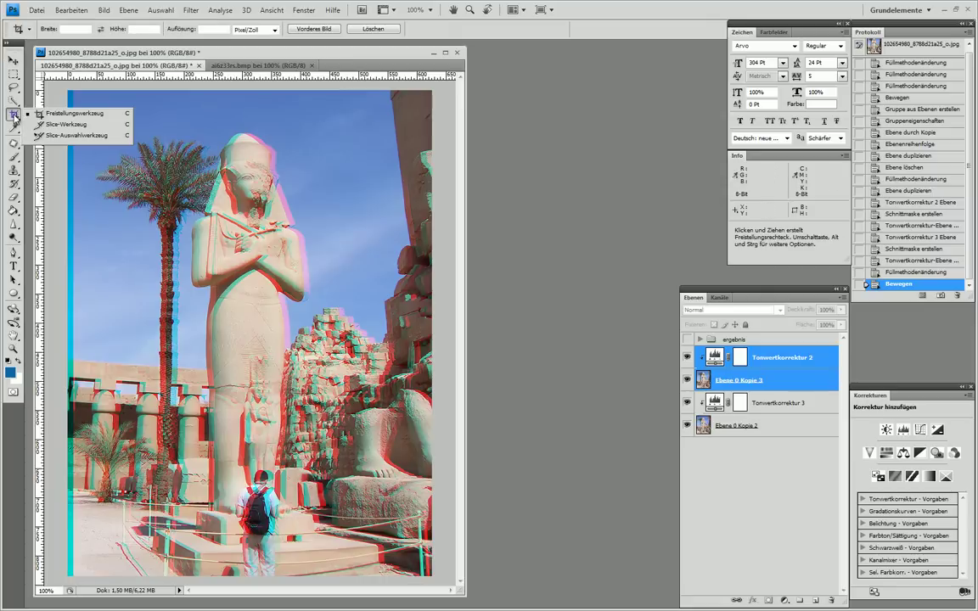
{"action": "mouse_move", "coordinate": [379, 91]}
{"action": "left_mouse_down"}
{"action": "mouse_move", "coordinate": [230, 387]}
{"action": "mouse_move", "coordinate": [69, 548]}
{"action": "left_mouse_up"}
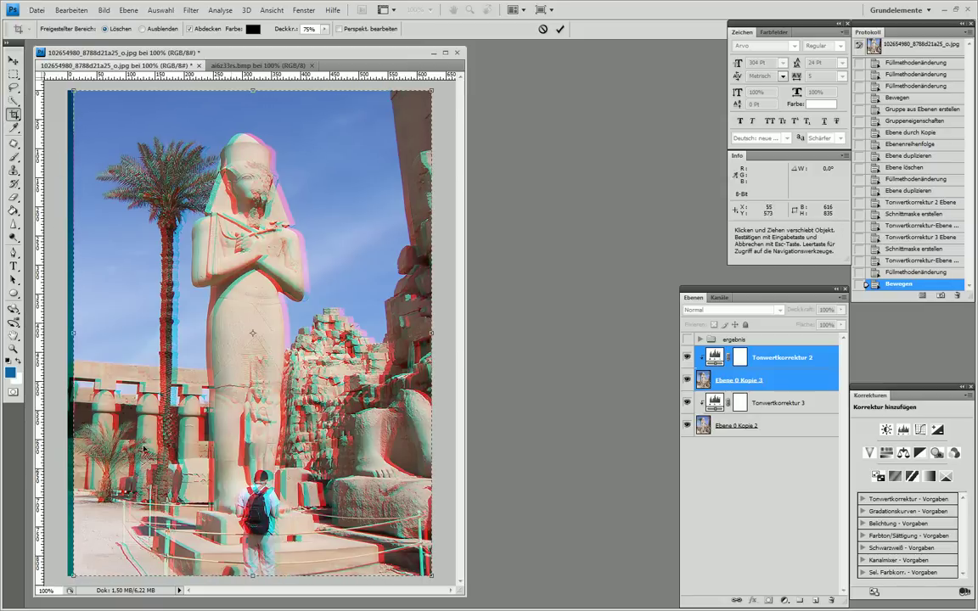
{"action": "key", "text": "Return"}
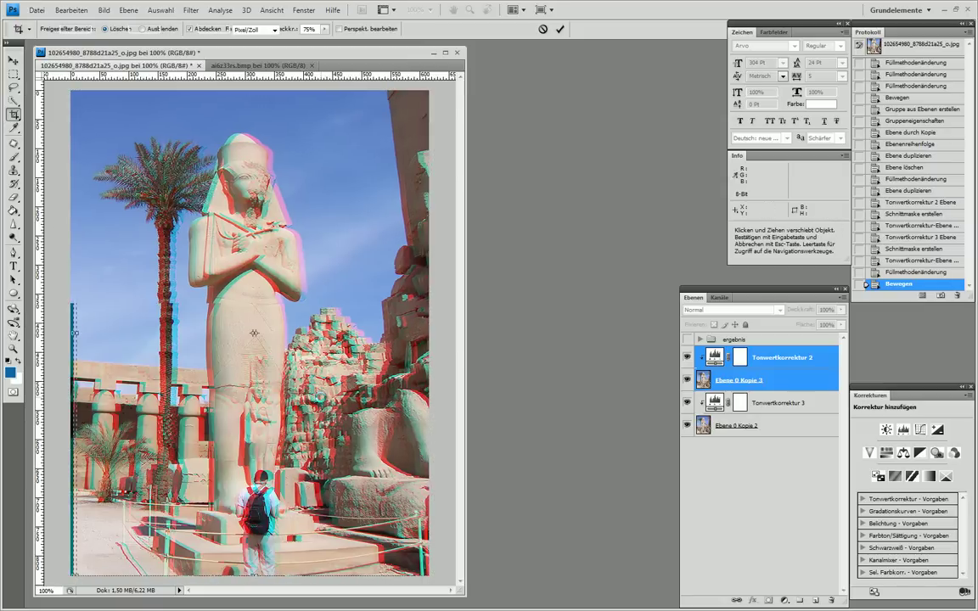
{"action": "key", "text": "Return"}
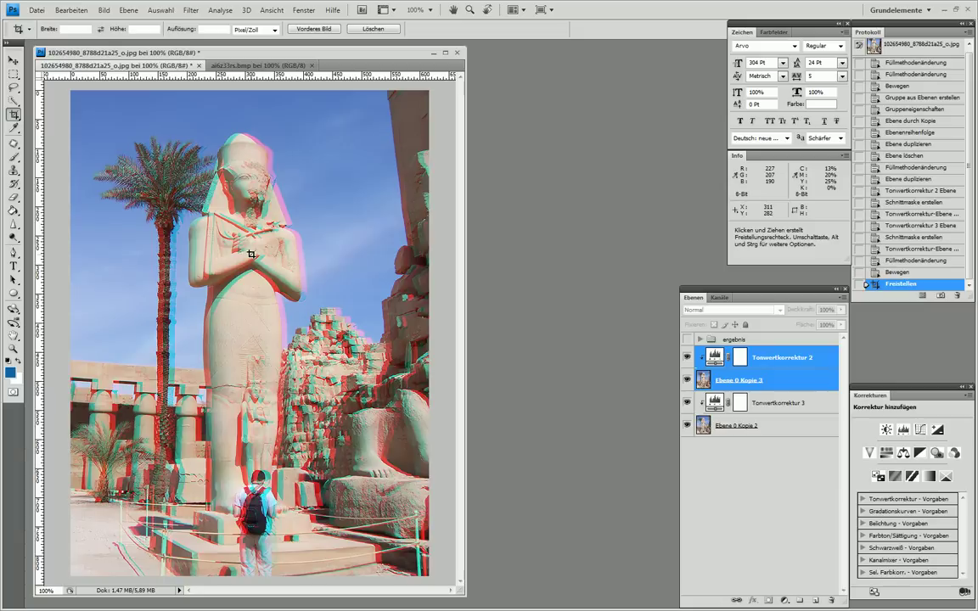
{"action": "left_click", "coordinate": [255, 66]}
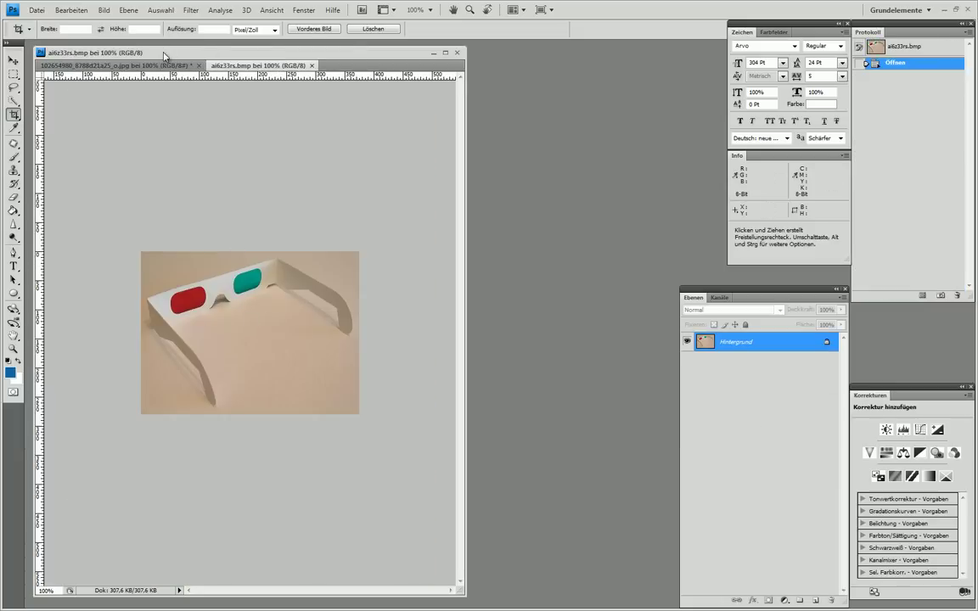
{"action": "left_click", "coordinate": [148, 66]}
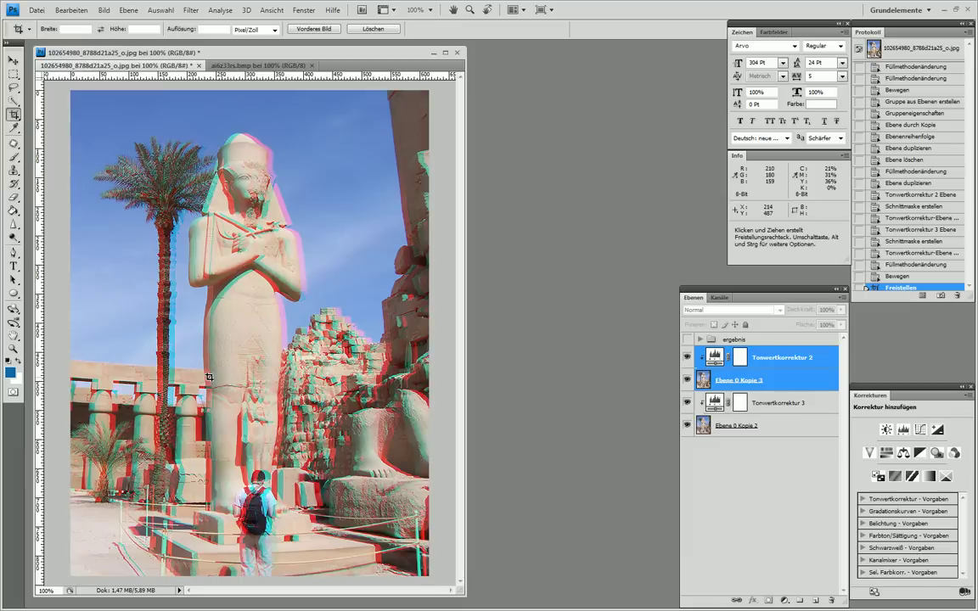